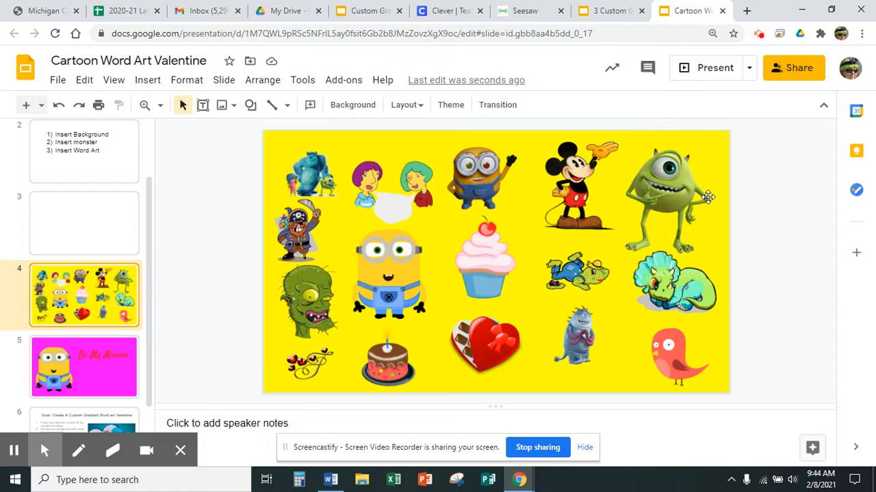
Step: Look over the cartoon pictures on slide 4, selecting them one after another
{"action": "left_click", "coordinate": [310, 176]}
{"action": "left_click", "coordinate": [383, 184]}
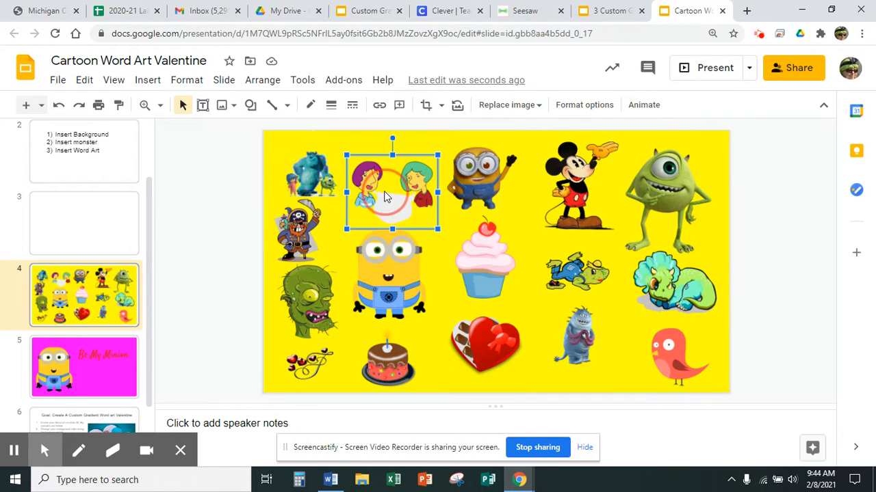
{"action": "left_click", "coordinate": [478, 165]}
{"action": "left_click", "coordinate": [569, 171]}
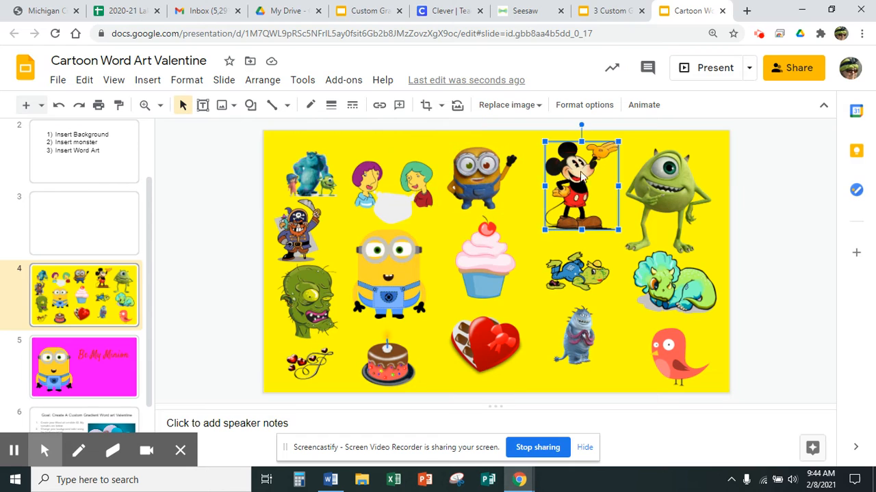
{"action": "left_click", "coordinate": [663, 174]}
{"action": "left_click", "coordinate": [692, 303]}
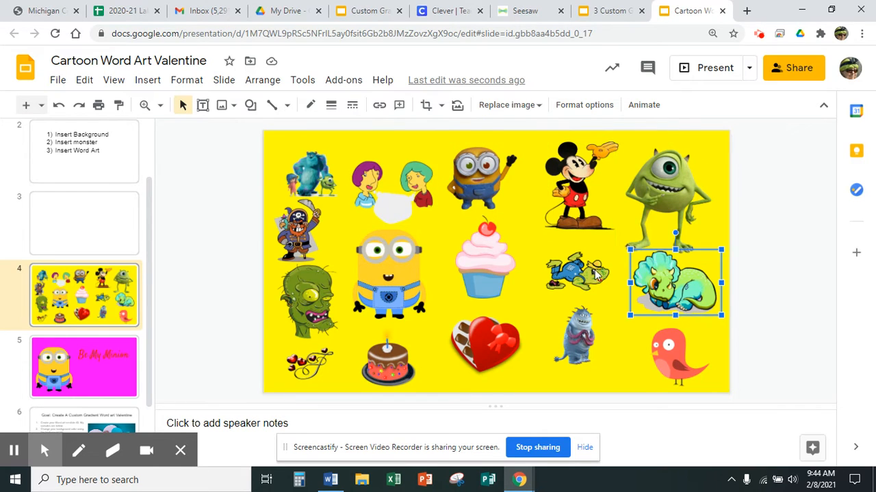
{"action": "left_click", "coordinate": [567, 270]}
{"action": "left_click", "coordinate": [498, 264]}
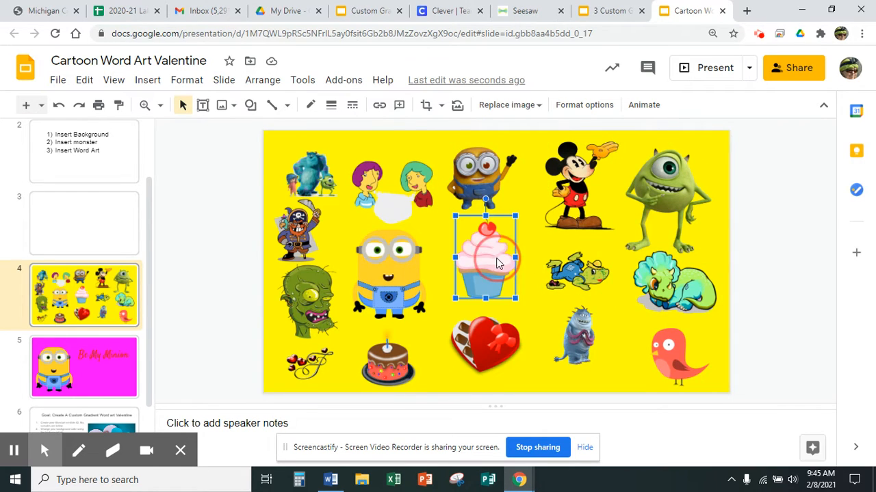
{"action": "left_click", "coordinate": [385, 256]}
{"action": "left_click", "coordinate": [313, 300]}
{"action": "left_click", "coordinate": [292, 231]}
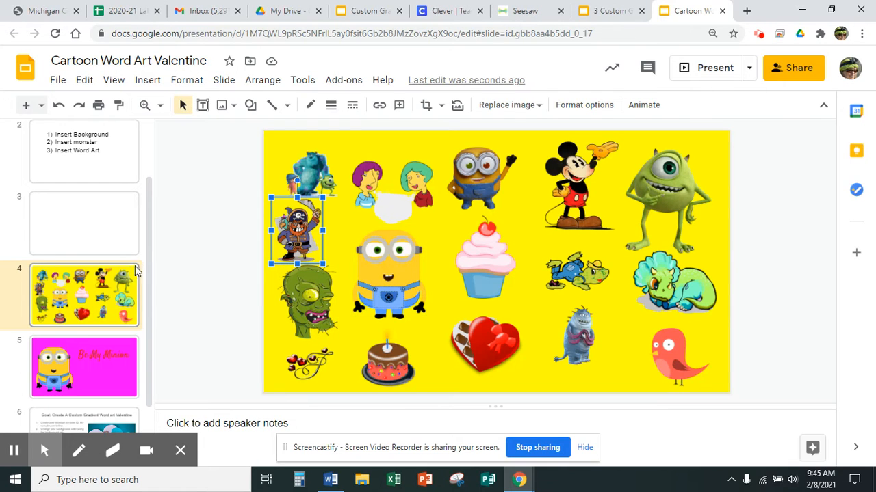
Step: Go to slide 2 and read the numbered instructions for making the valentine
{"action": "left_click_drag", "start_coordinate": [147, 216], "coordinate": [149, 172]}
{"action": "left_click", "coordinate": [105, 284]}
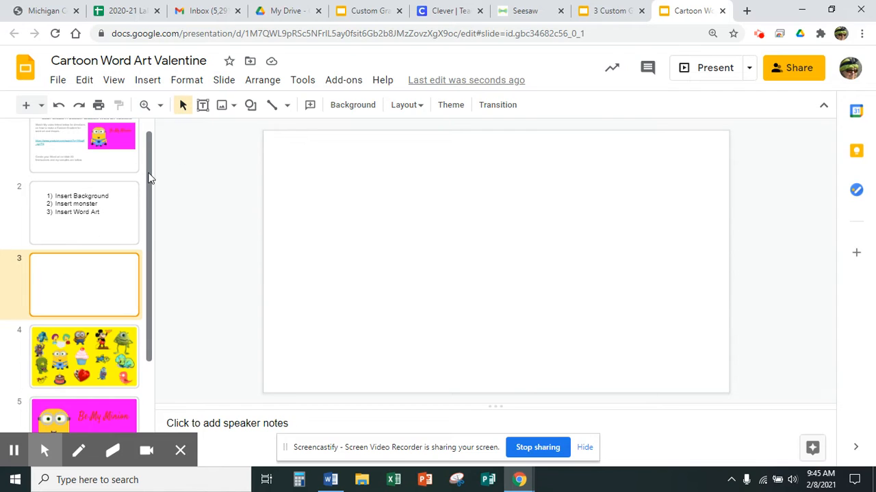
{"action": "left_click", "coordinate": [76, 212]}
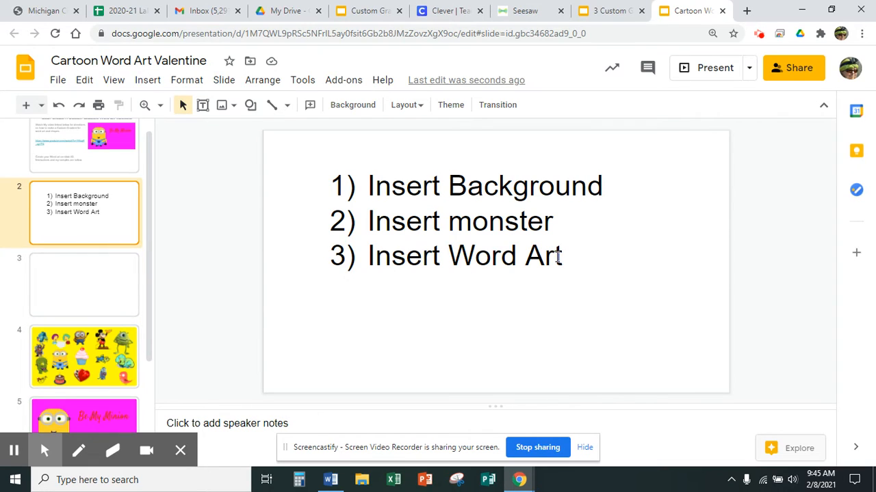
Step: Give the blank slide 3 a solid dark magenta background
{"action": "left_click", "coordinate": [84, 288]}
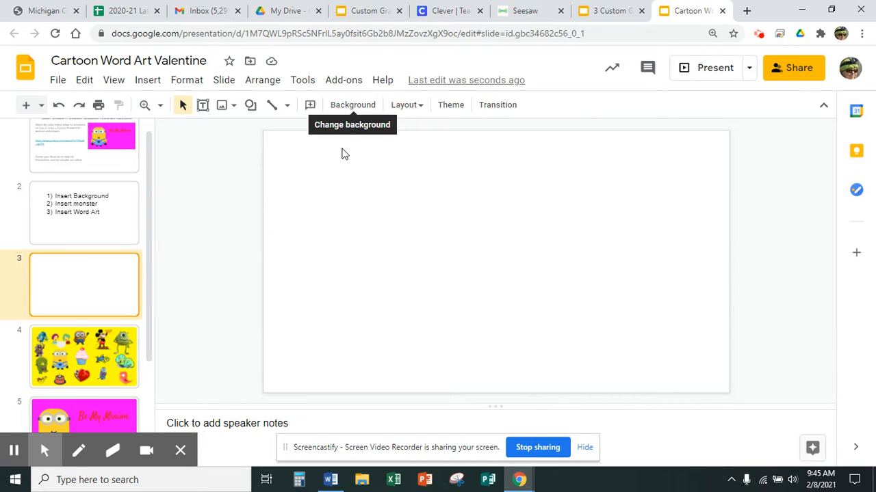
{"action": "key", "text": "alt+Tab"}
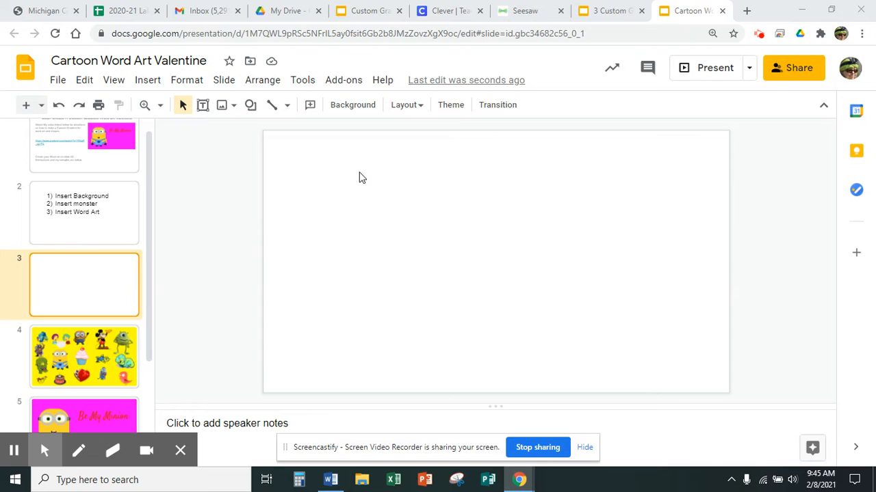
{"action": "left_click", "coordinate": [45, 450]}
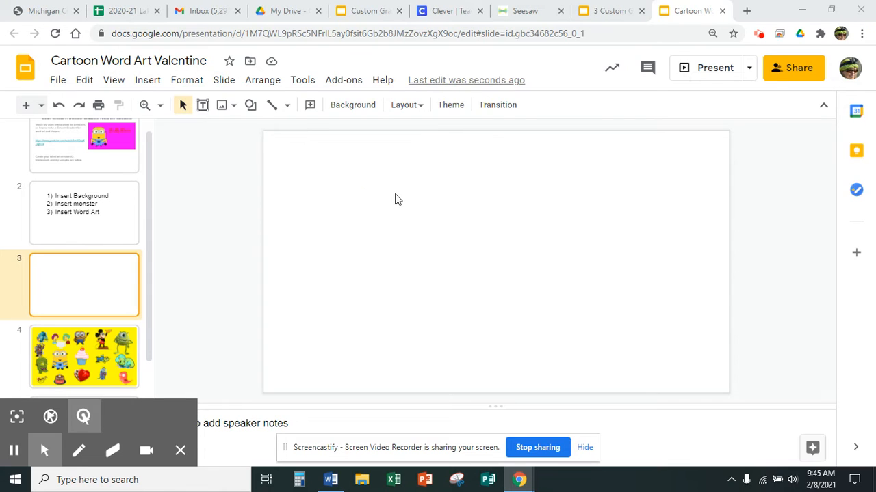
{"action": "left_click", "coordinate": [356, 108]}
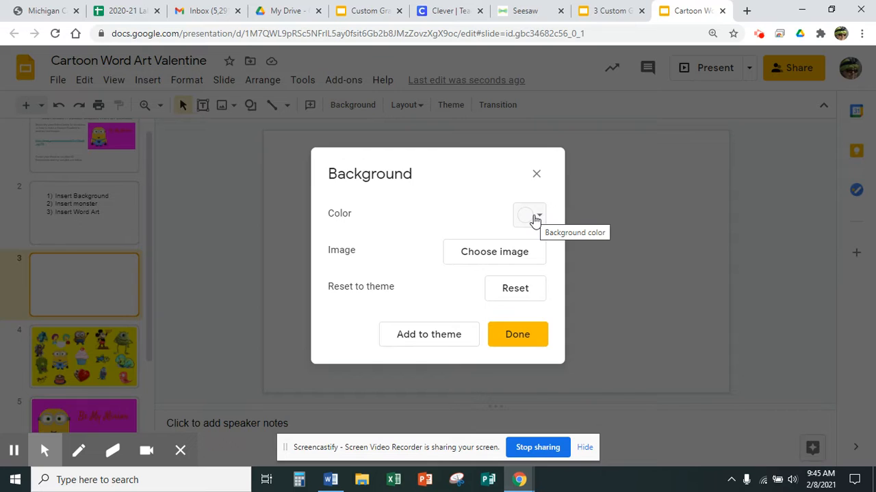
{"action": "left_click", "coordinate": [535, 217]}
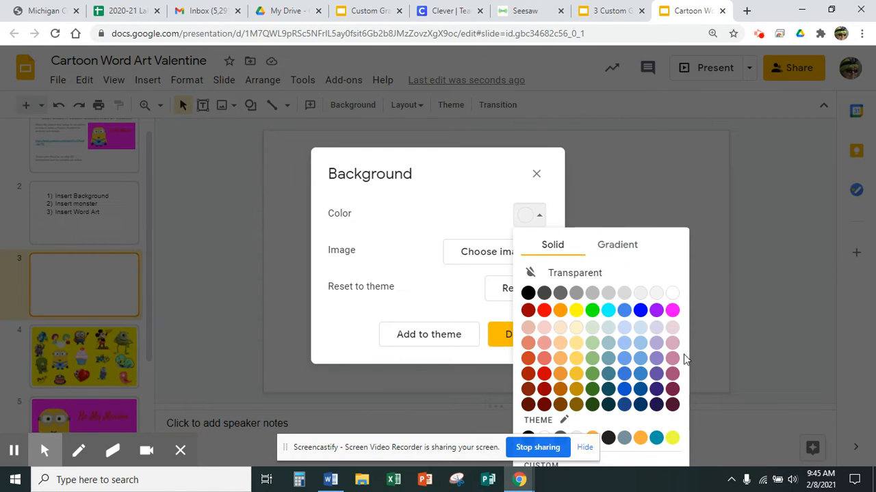
{"action": "left_click", "coordinate": [672, 375]}
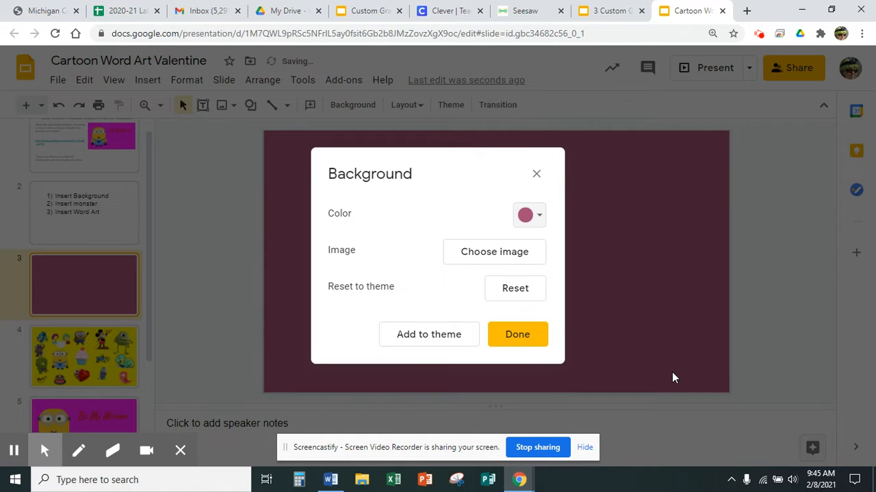
{"action": "left_click", "coordinate": [526, 335]}
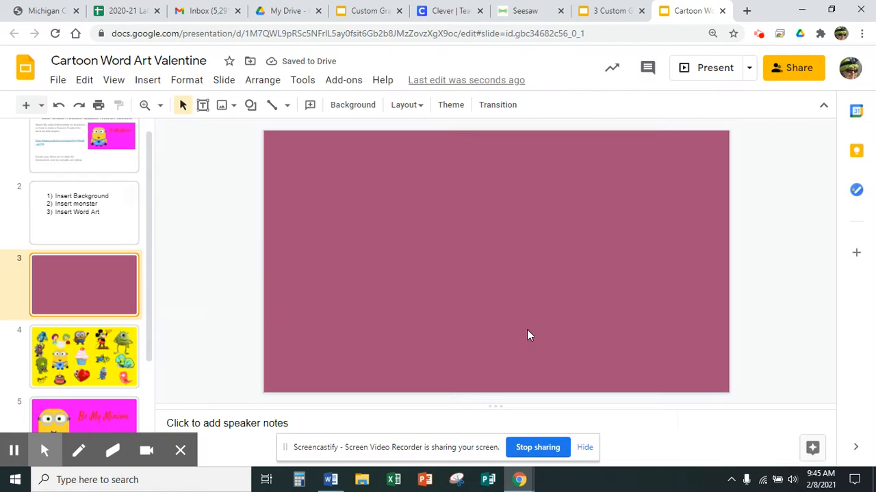
Step: Copy the green zombie head from slide 4 and paste it onto slide 3
{"action": "left_click", "coordinate": [79, 370]}
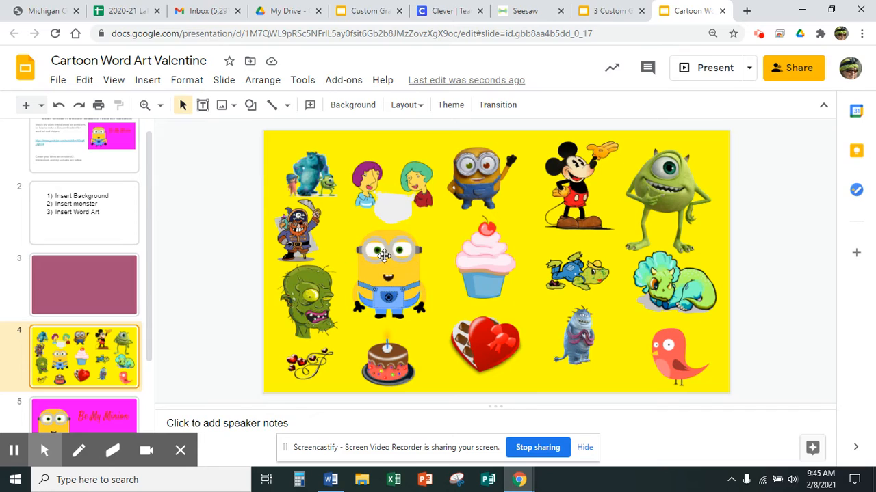
{"action": "left_click", "coordinate": [314, 298]}
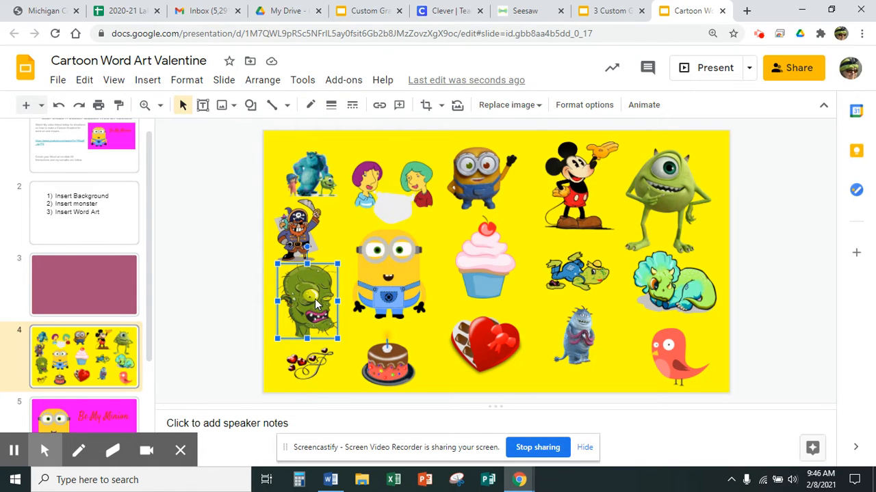
{"action": "right_click", "coordinate": [316, 304]}
{"action": "mouse_move", "coordinate": [316, 305]}
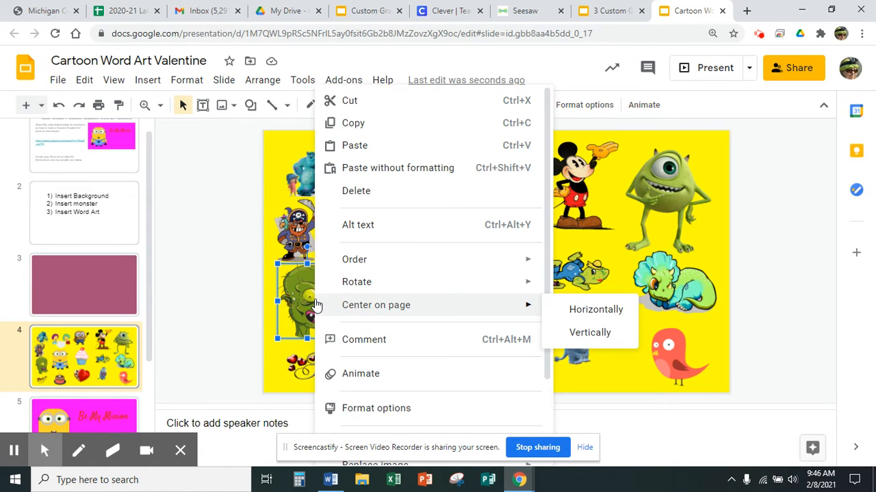
{"action": "left_click", "coordinate": [350, 124]}
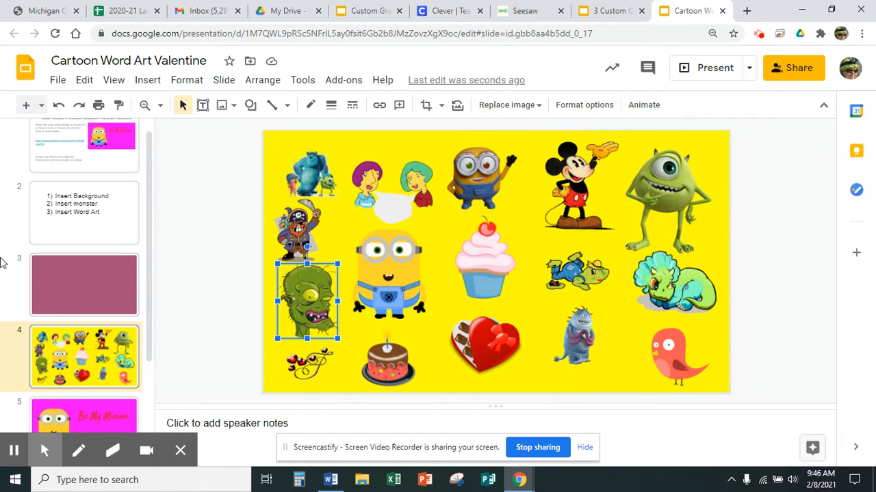
{"action": "left_click", "coordinate": [101, 280]}
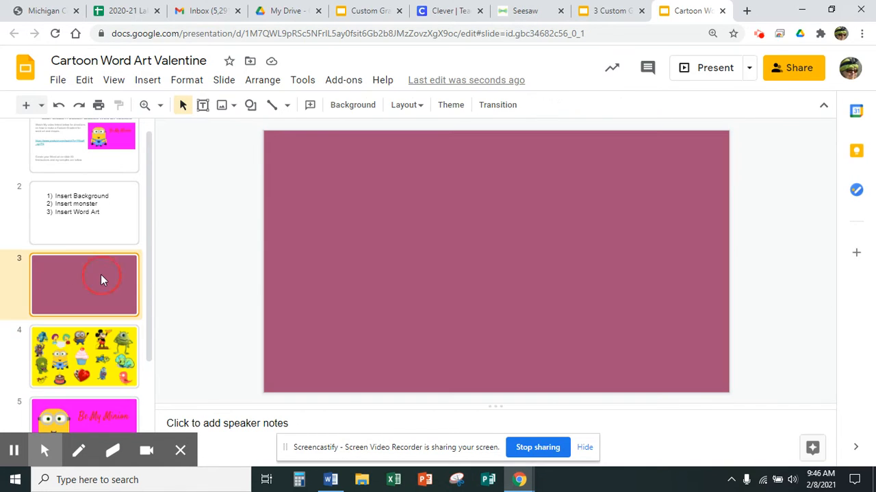
{"action": "right_click", "coordinate": [487, 213]}
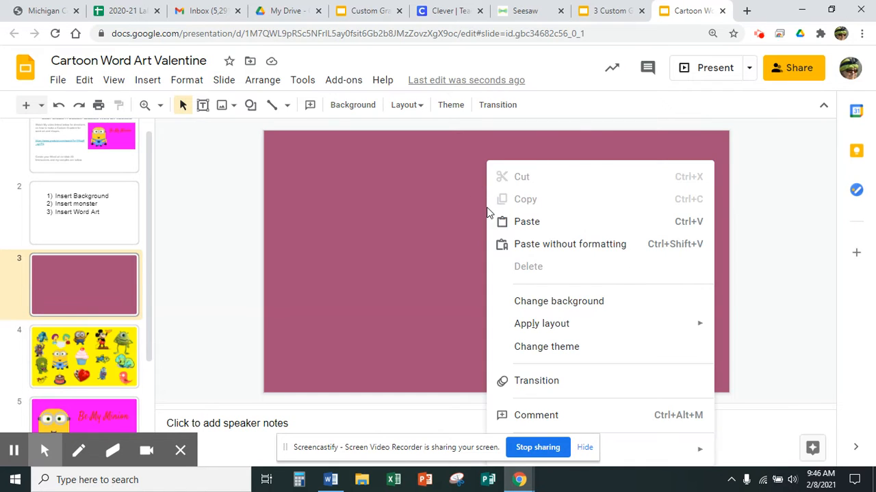
{"action": "left_click", "coordinate": [528, 223]}
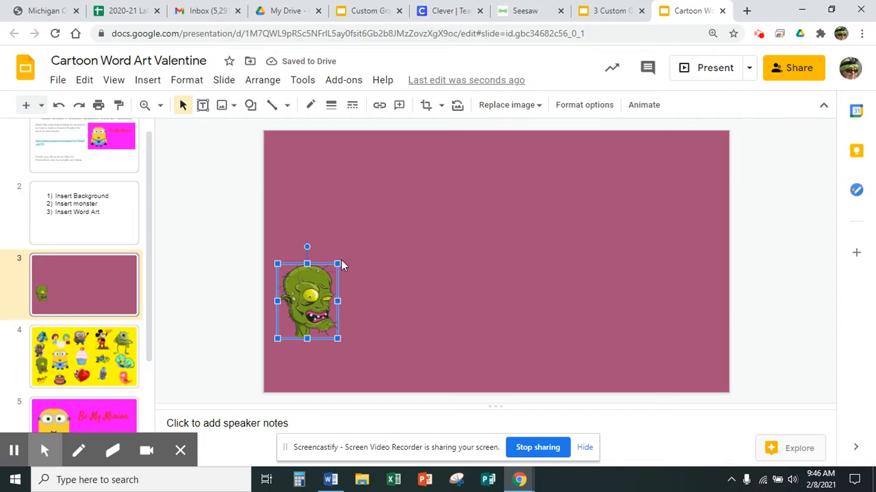
Step: Enlarge the zombie head to about 4 by 4.9 in and place it on the left half of the slide
{"action": "left_click", "coordinate": [337, 339]}
{"action": "left_click_drag", "start_coordinate": [336, 338], "coordinate": [415, 395]}
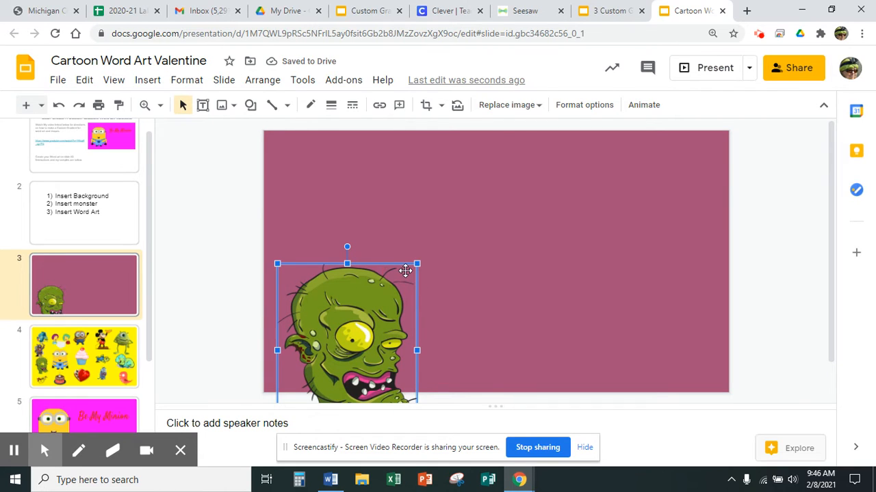
{"action": "left_click_drag", "start_coordinate": [405, 271], "coordinate": [548, 175]}
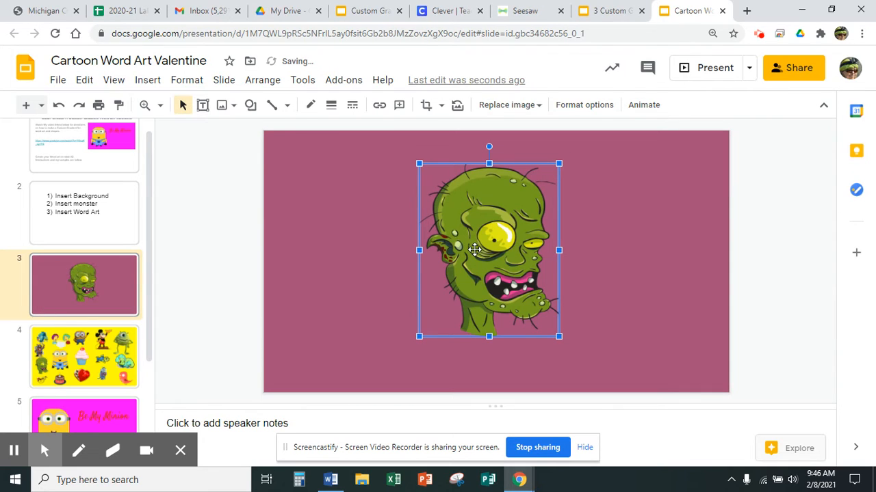
{"action": "left_click", "coordinate": [412, 336]}
{"action": "left_click", "coordinate": [455, 288]}
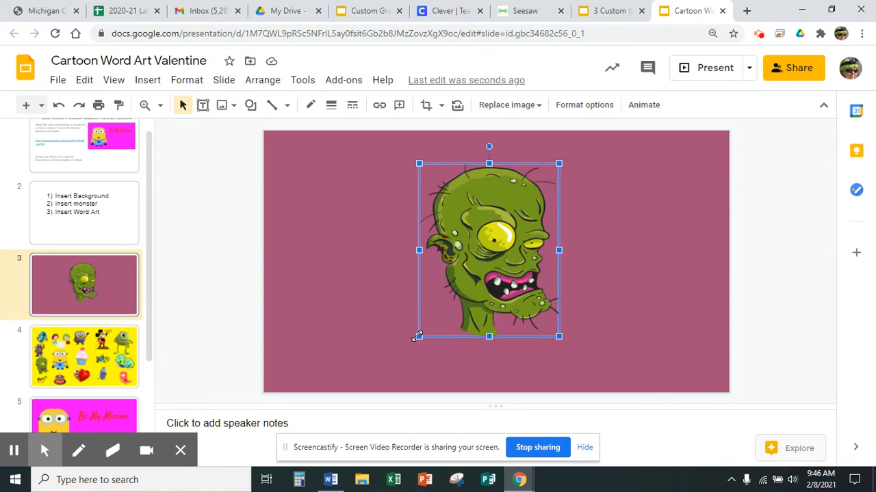
{"action": "left_click_drag", "start_coordinate": [417, 336], "coordinate": [371, 384]}
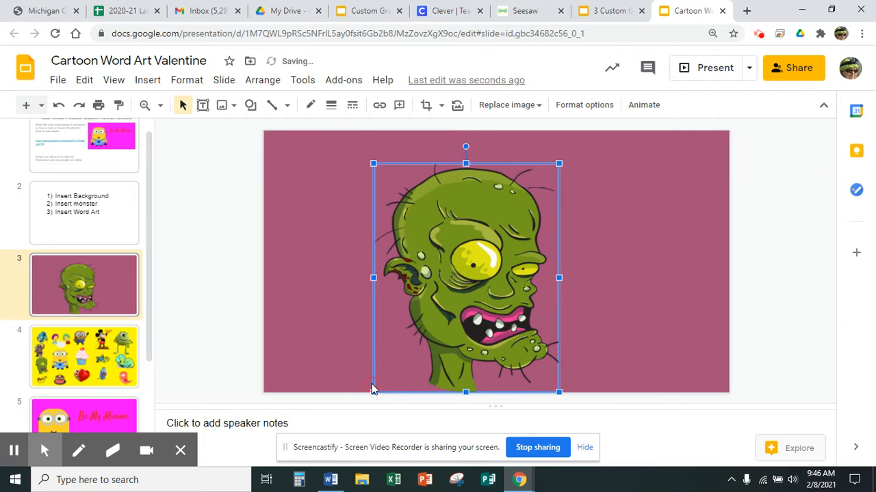
{"action": "left_click_drag", "start_coordinate": [427, 319], "coordinate": [436, 309]}
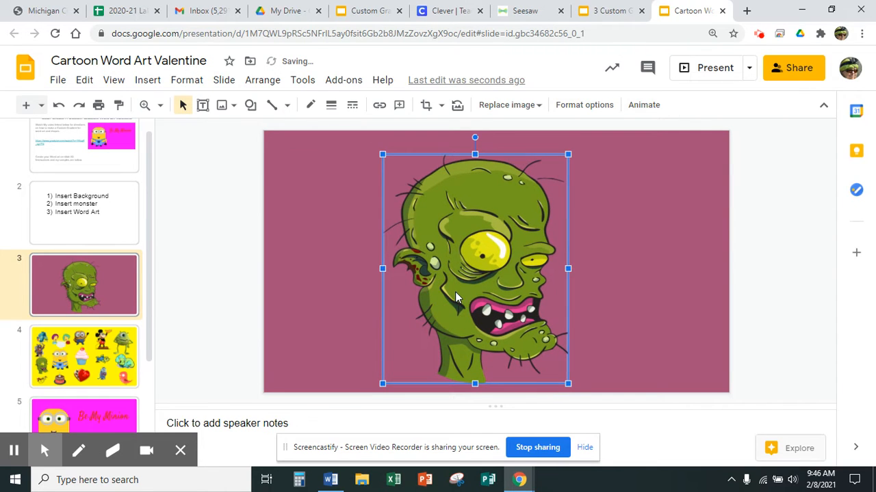
{"action": "left_click_drag", "start_coordinate": [382, 270], "coordinate": [293, 264]}
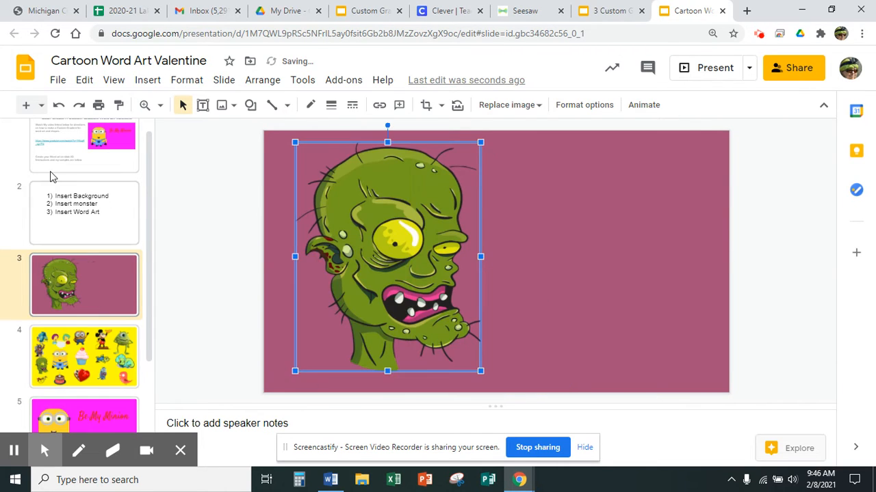
Step: Lock the zombie picture's aspect ratio in its size and rotation options, and close the format options
{"action": "left_click", "coordinate": [181, 86]}
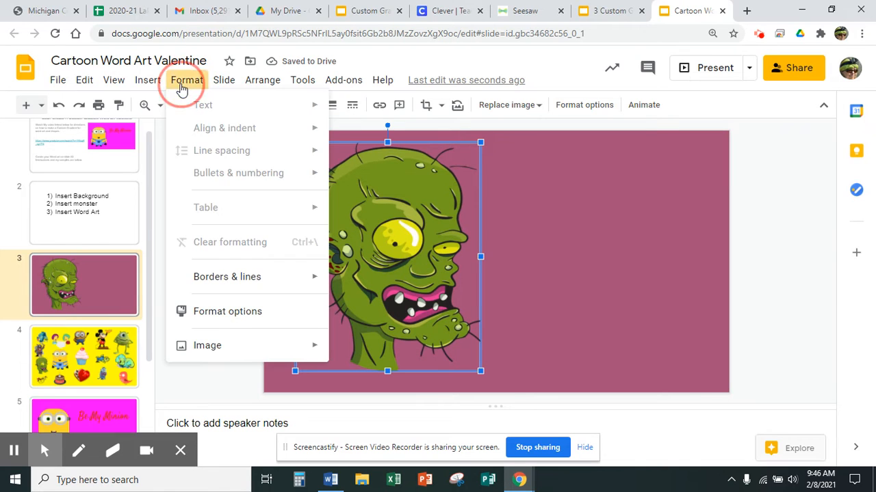
{"action": "left_click", "coordinate": [217, 313]}
{"action": "left_click", "coordinate": [722, 152]}
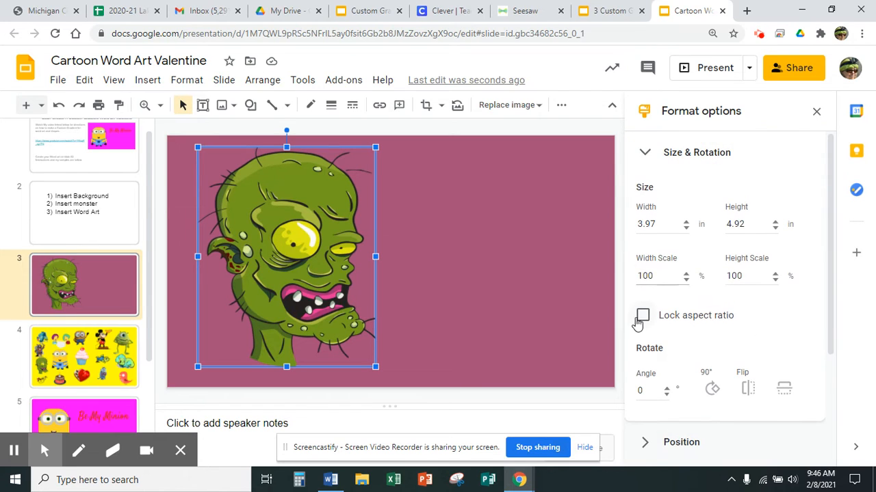
{"action": "left_click", "coordinate": [642, 316]}
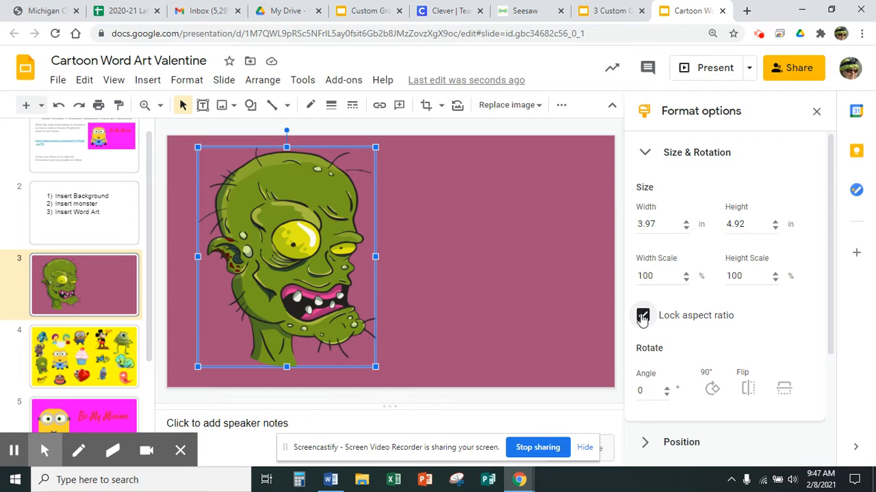
{"action": "left_click", "coordinate": [654, 277]}
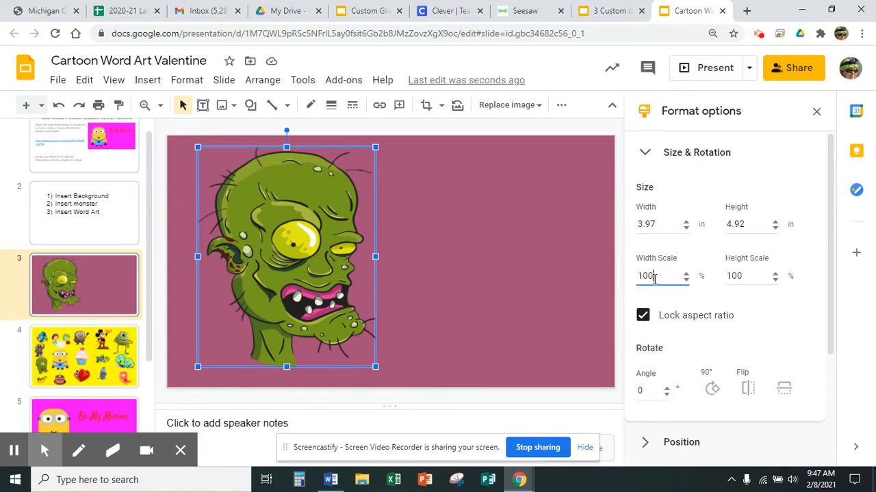
{"action": "left_click", "coordinate": [451, 288]}
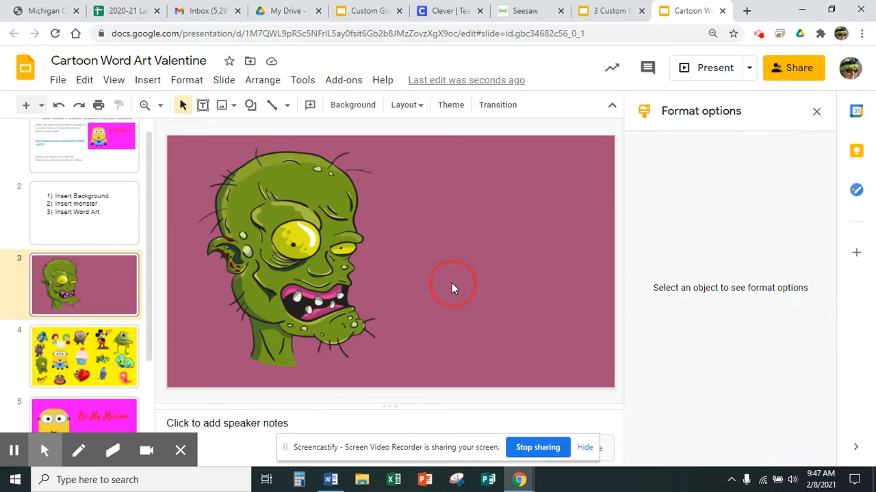
{"action": "left_click", "coordinate": [816, 111]}
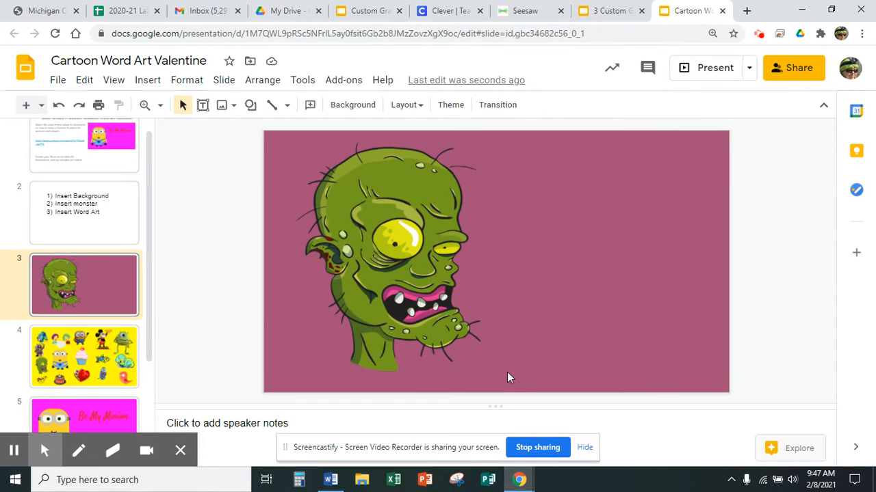
Step: Check the Insert Word Art instruction on slide 2
{"action": "left_click", "coordinate": [98, 207]}
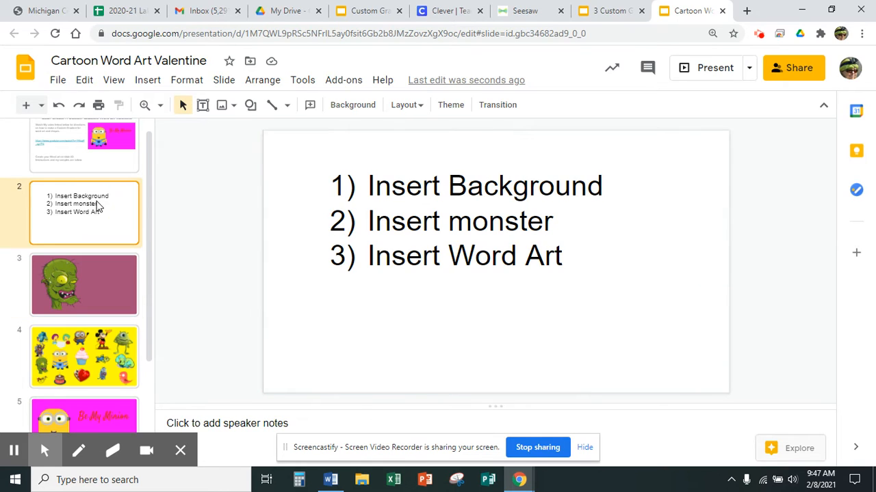
{"action": "left_click", "coordinate": [408, 259]}
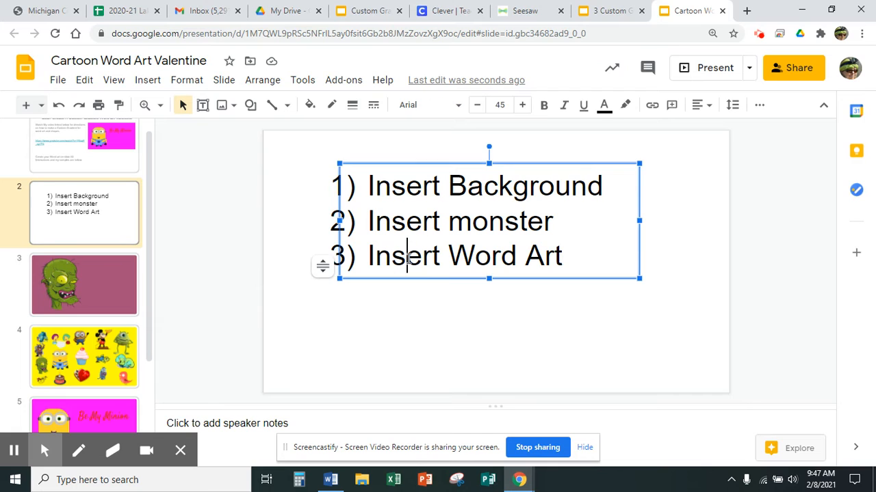
Step: Add word art reading "I'm Mad about You!" to the zombie slide
{"action": "left_click", "coordinate": [100, 283]}
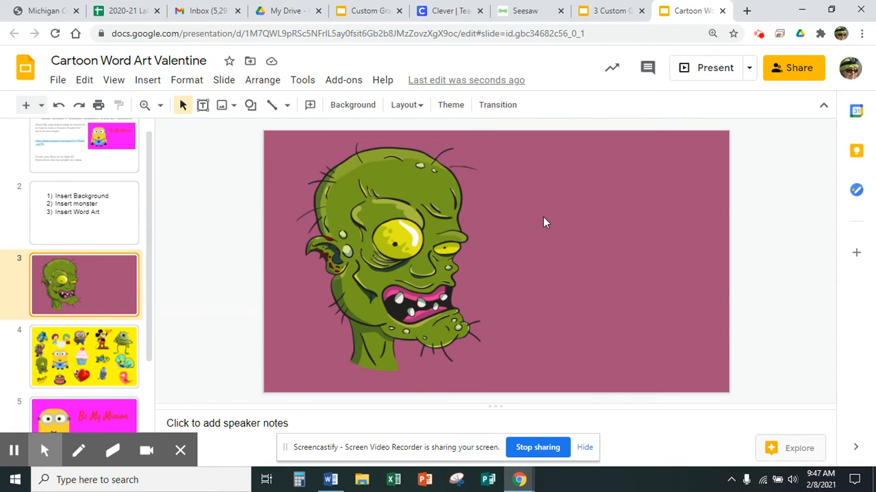
{"action": "left_click", "coordinate": [148, 81]}
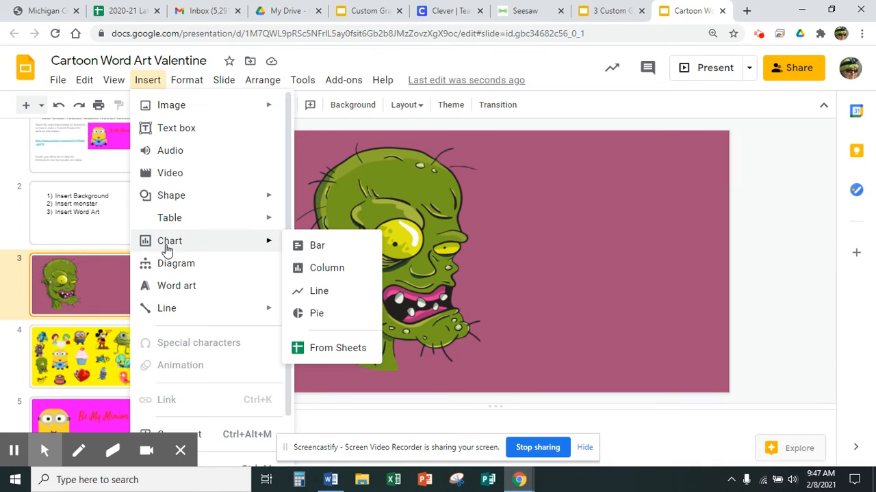
{"action": "left_click", "coordinate": [170, 288]}
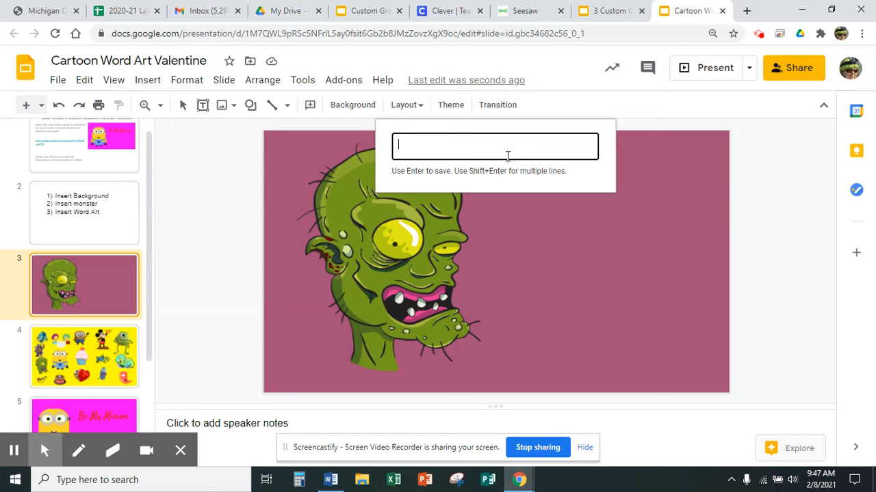
{"action": "type", "text": "I'm M"}
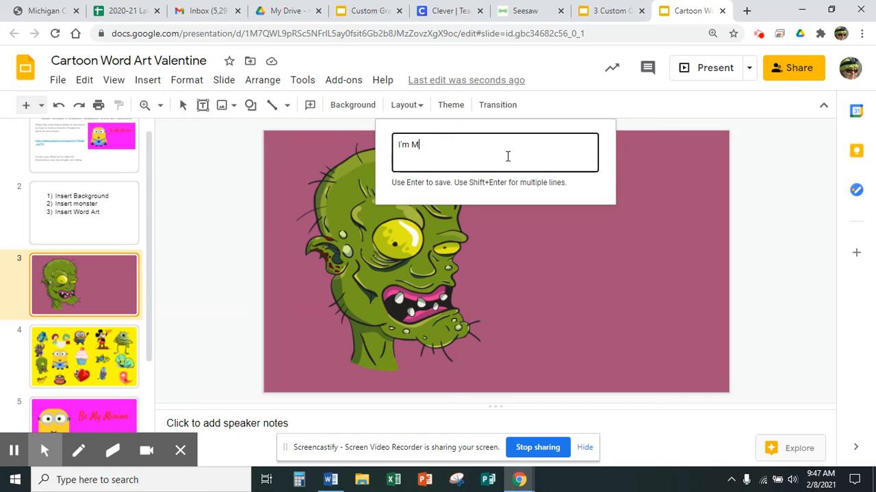
{"action": "type", "text": "ad about You!"}
{"action": "key", "text": "Return"}
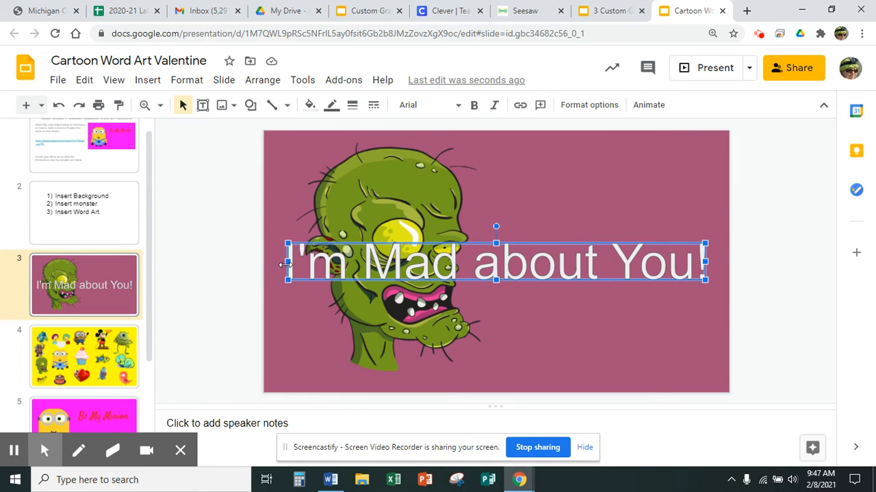
Step: Narrow the word art and stretch it taller so it sits clear of the zombie on the right half of the slide
{"action": "left_click_drag", "start_coordinate": [286, 263], "coordinate": [539, 215]}
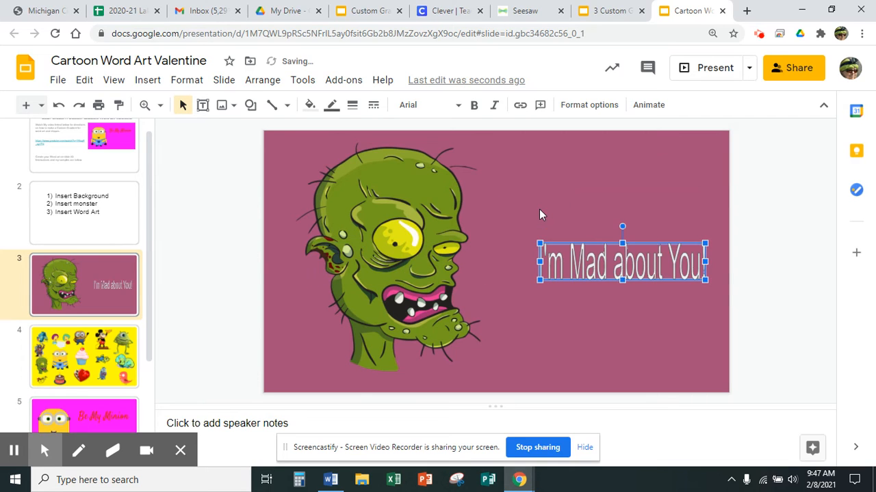
{"action": "left_click", "coordinate": [622, 244]}
{"action": "left_click_drag", "start_coordinate": [622, 243], "coordinate": [622, 208]}
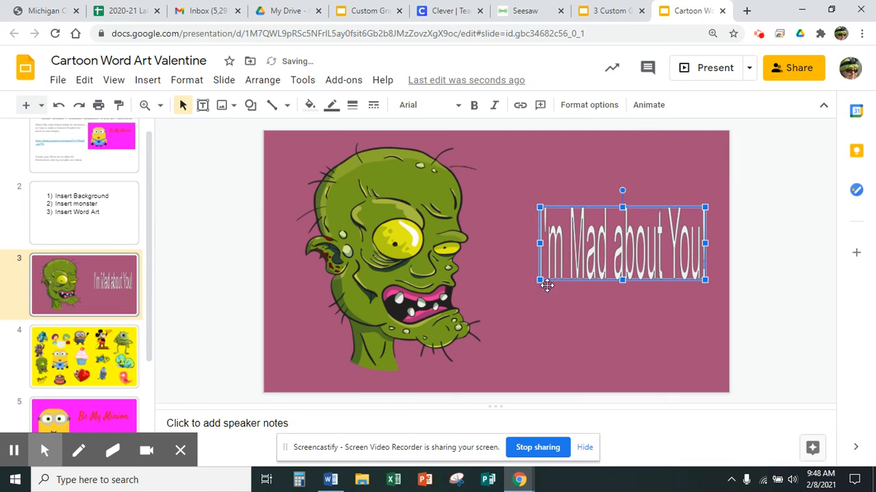
{"action": "left_click_drag", "start_coordinate": [540, 280], "coordinate": [504, 324]}
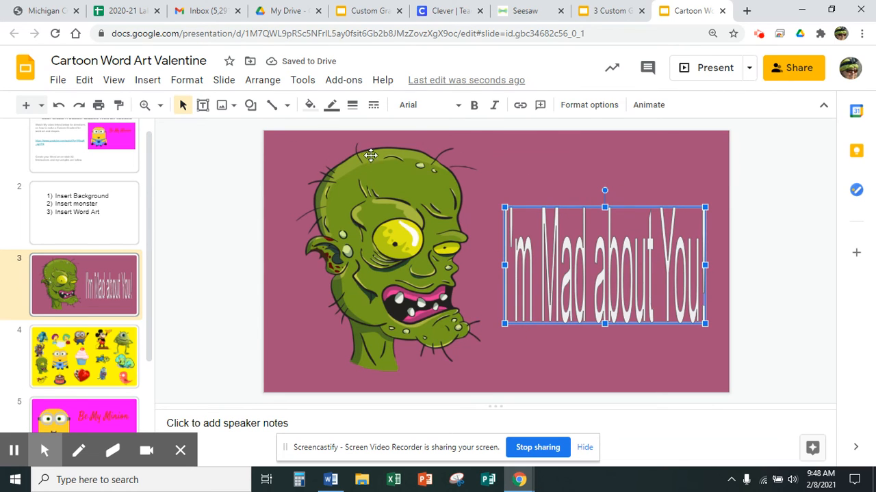
Step: Change the word art's font to Permanent Marker and shift the text slightly closer to the zombie
{"action": "left_click", "coordinate": [407, 107]}
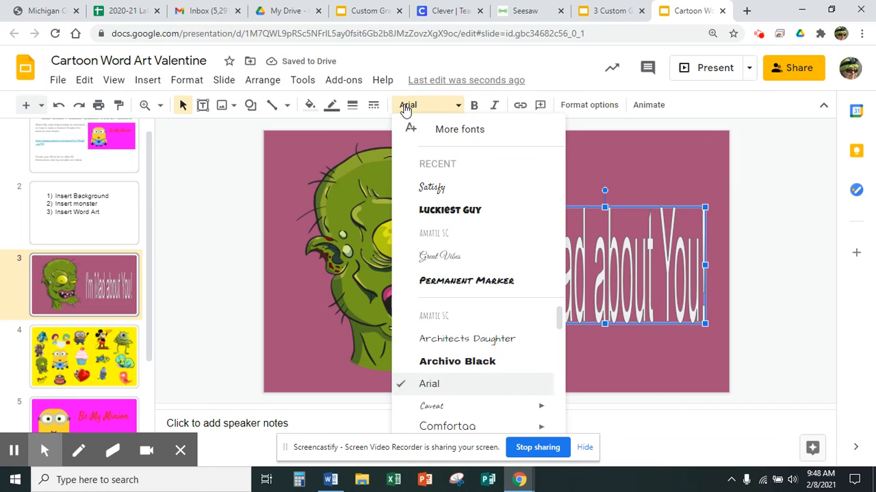
{"action": "left_click", "coordinate": [467, 281]}
{"action": "left_click_drag", "start_coordinate": [622, 273], "coordinate": [586, 266]}
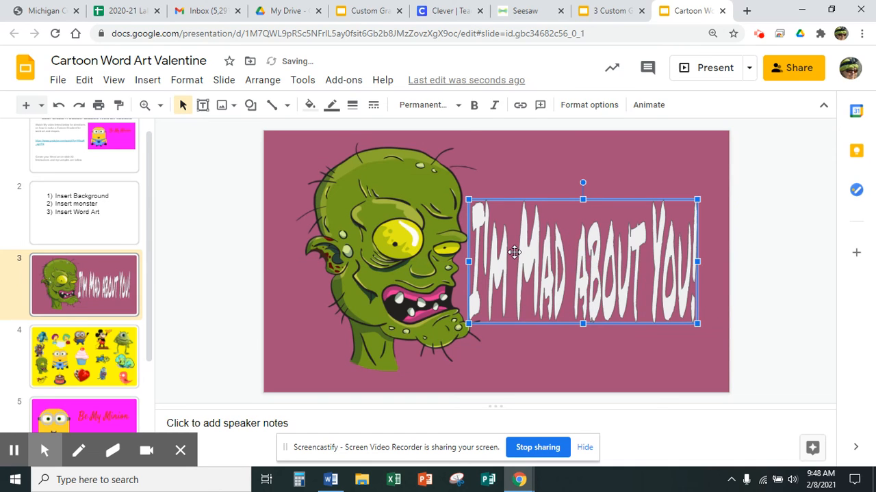
Step: Resize the word art to a narrower, shorter block beside the zombie's face and deselect it
{"action": "left_click_drag", "start_coordinate": [467, 261], "coordinate": [429, 269]}
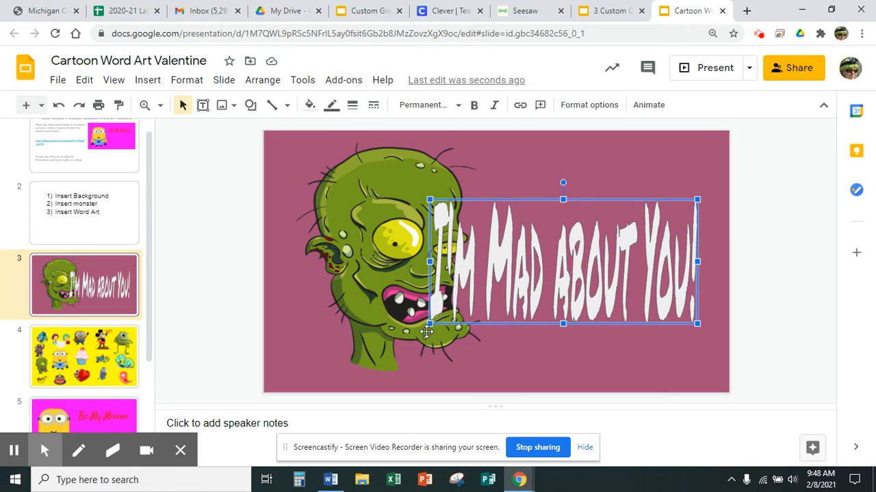
{"action": "left_click_drag", "start_coordinate": [429, 323], "coordinate": [505, 278]}
{"action": "left_click", "coordinate": [585, 345]}
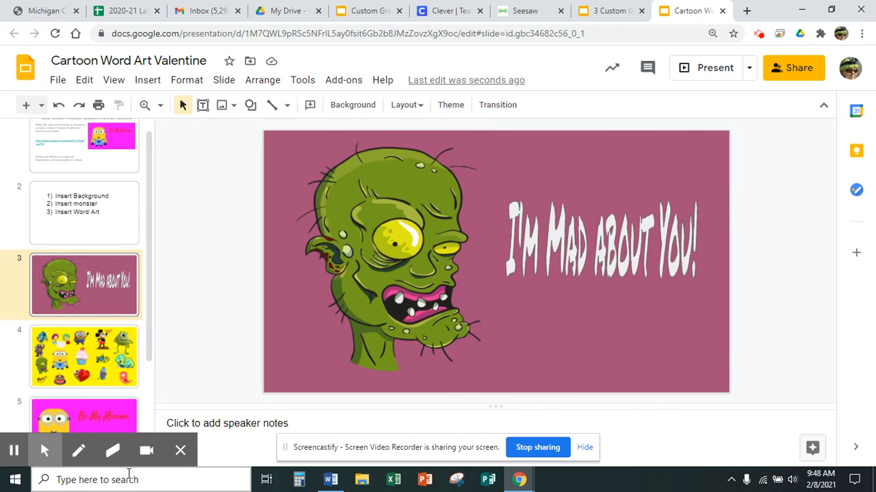
{"action": "left_click_drag", "start_coordinate": [148, 215], "coordinate": [150, 316]}
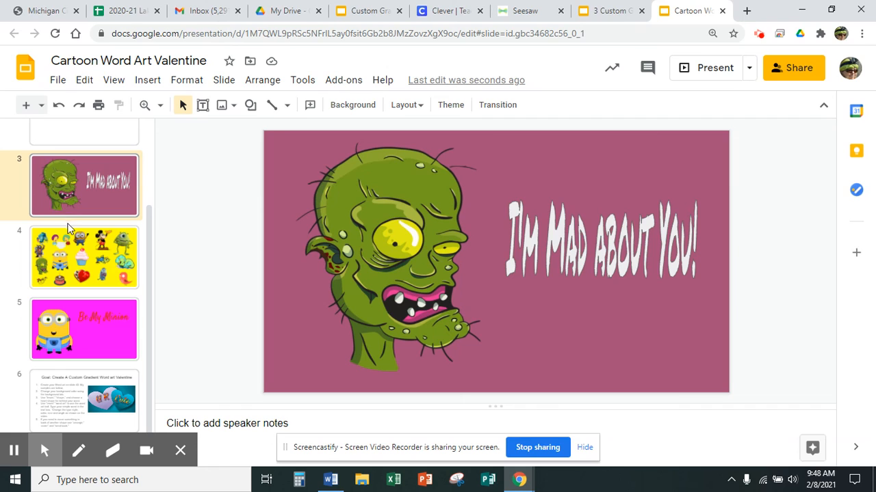
{"action": "left_click_drag", "start_coordinate": [145, 238], "coordinate": [146, 371]}
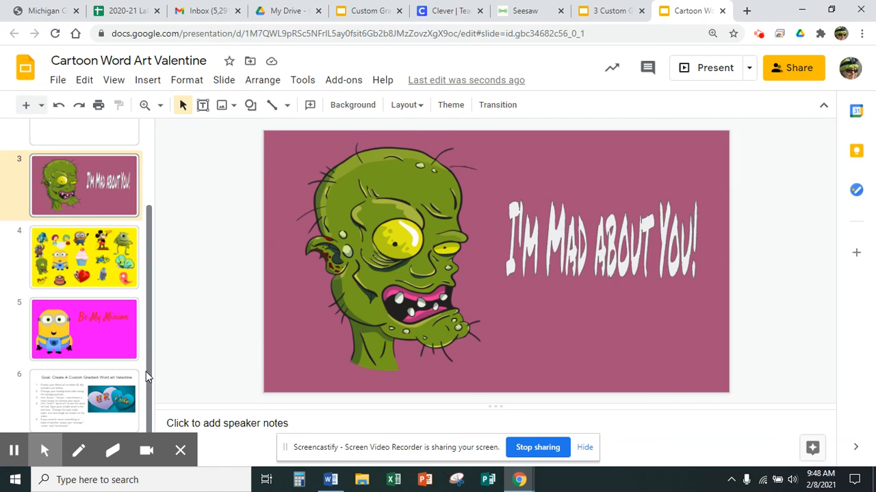
{"action": "left_click_drag", "start_coordinate": [149, 258], "coordinate": [150, 152]}
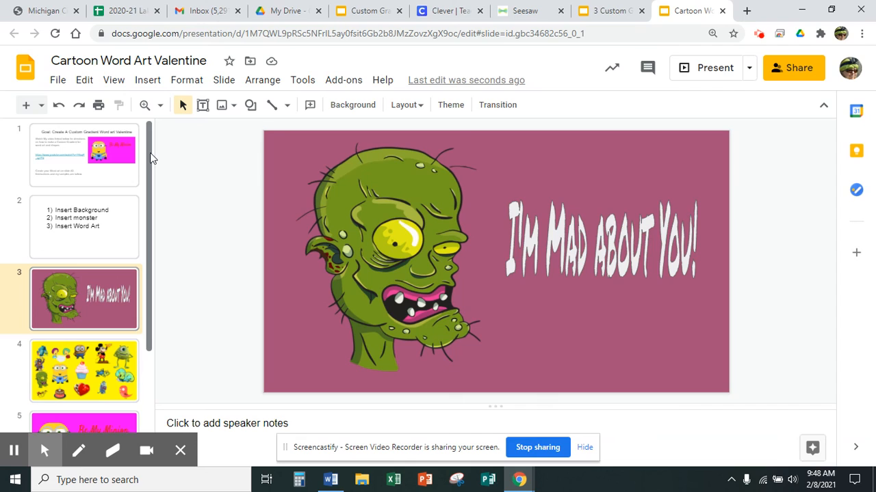